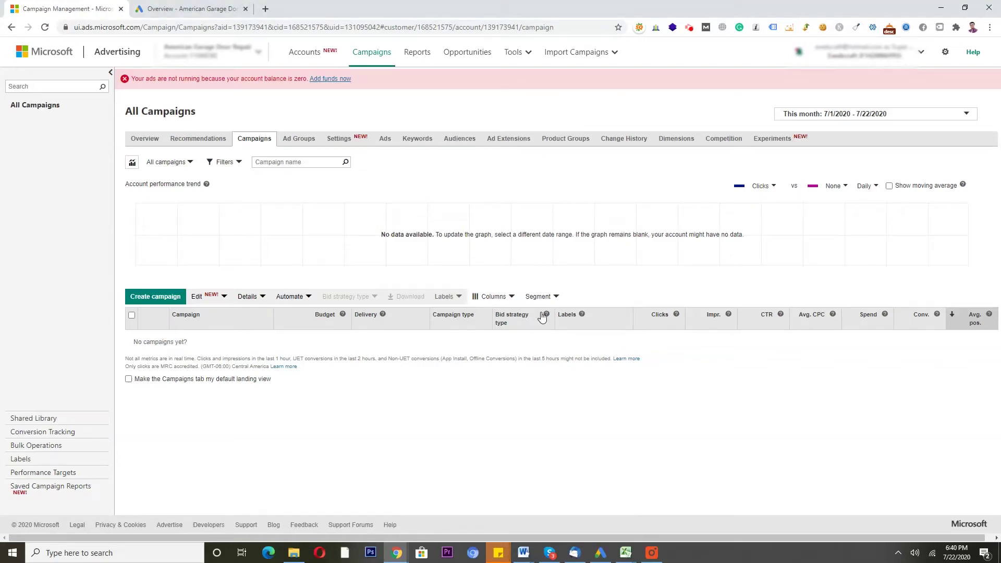
- Open the Garage Door Repair - BM campaign in Google Ads and collapse its ad group list
click(184, 9)
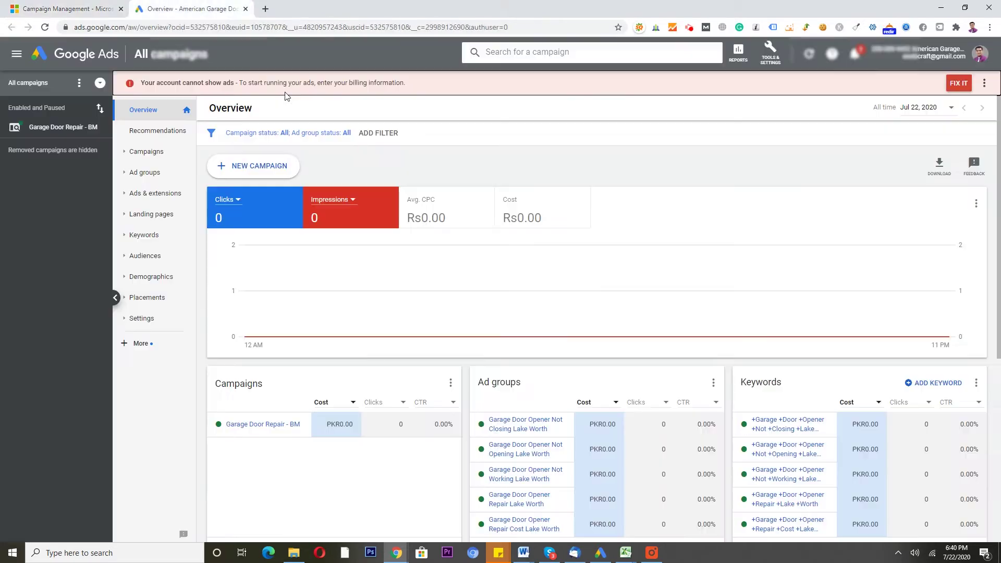
click(89, 14)
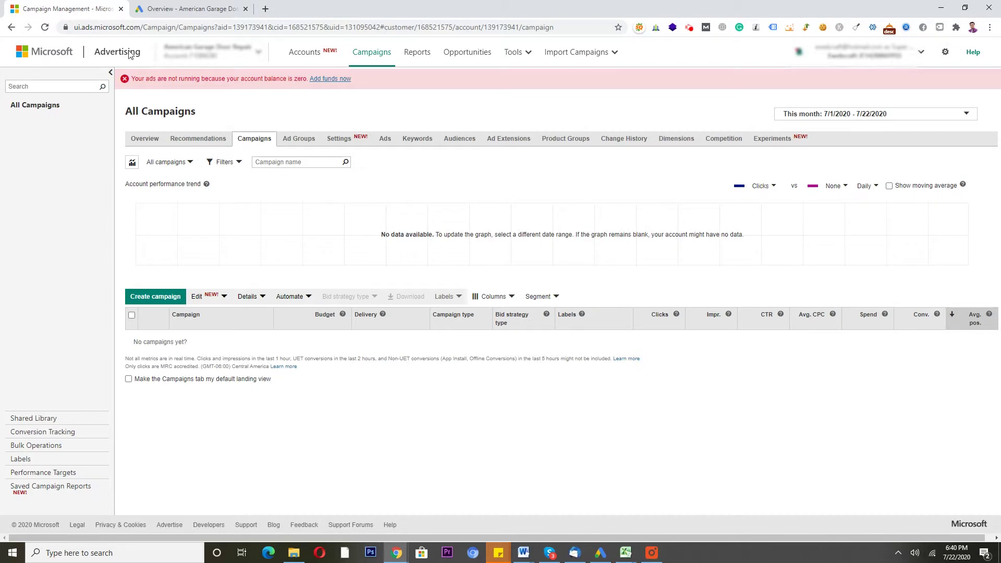
click(205, 8)
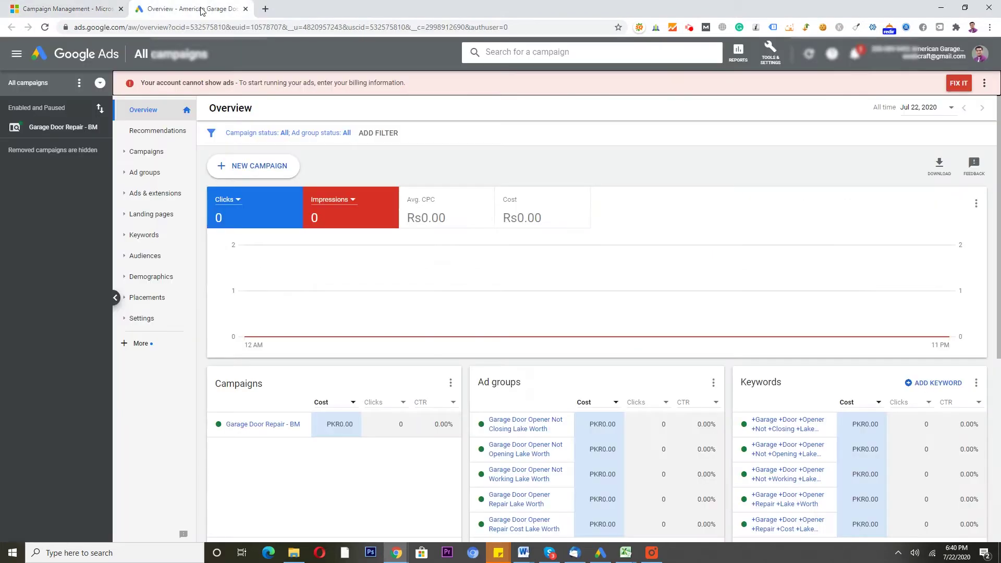
click(61, 133)
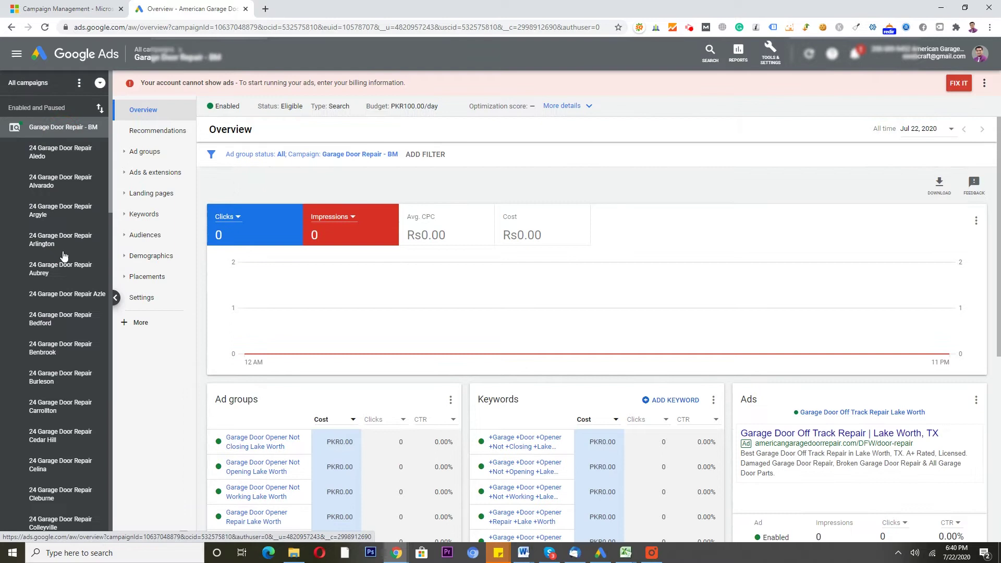
scroll(63, 257, down, 5)
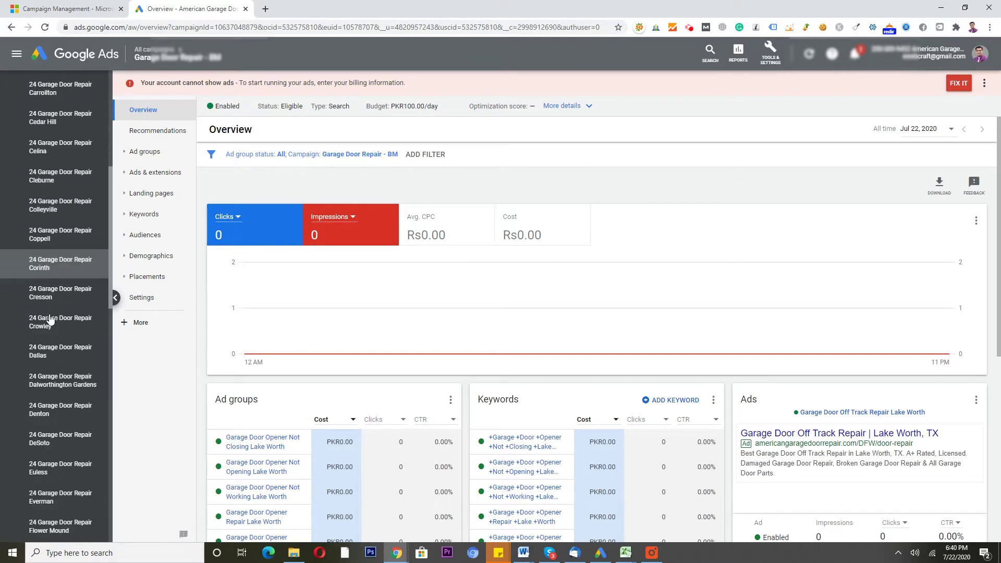
scroll(49, 319, down, 1)
scroll(51, 314, down, 1)
scroll(53, 308, down, 1)
scroll(56, 299, down, 1)
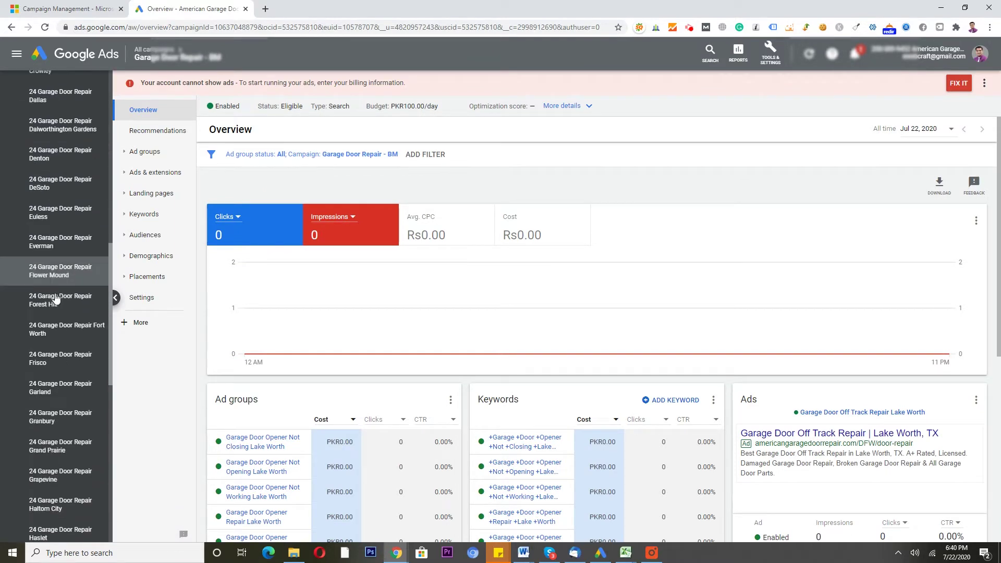
scroll(55, 300, down, 1)
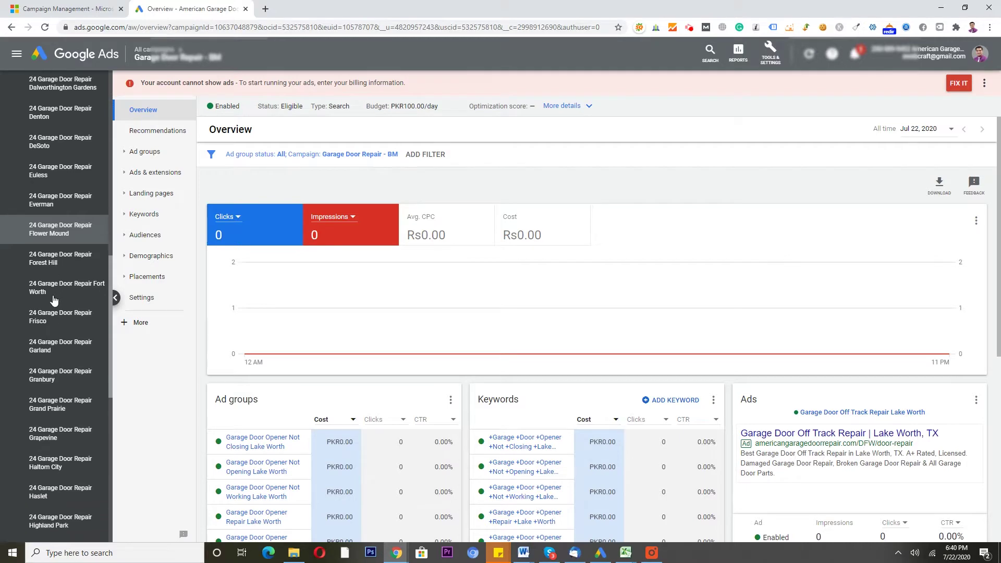
scroll(54, 301, down, 1)
scroll(54, 303, down, 1)
scroll(54, 304, down, 1)
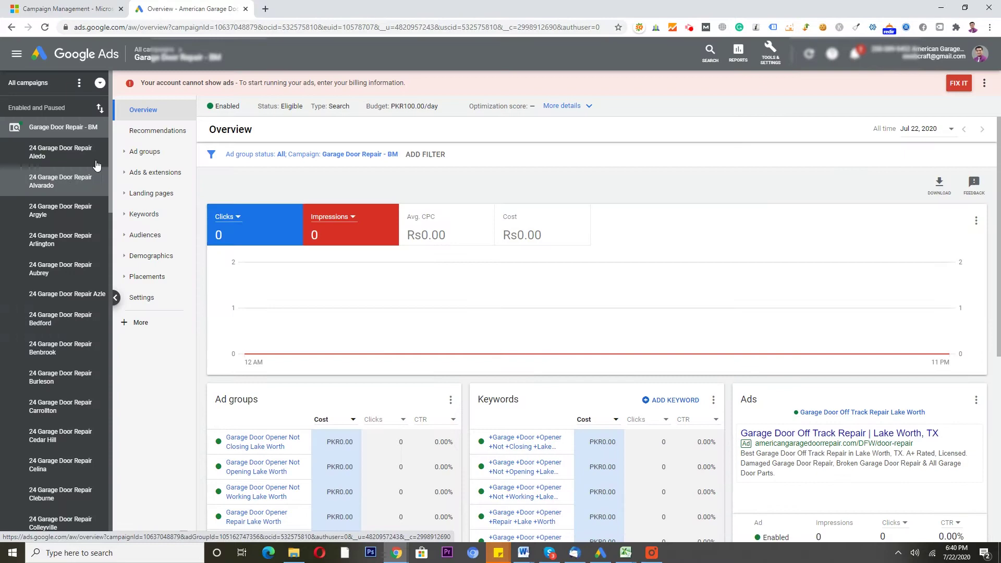
click(46, 136)
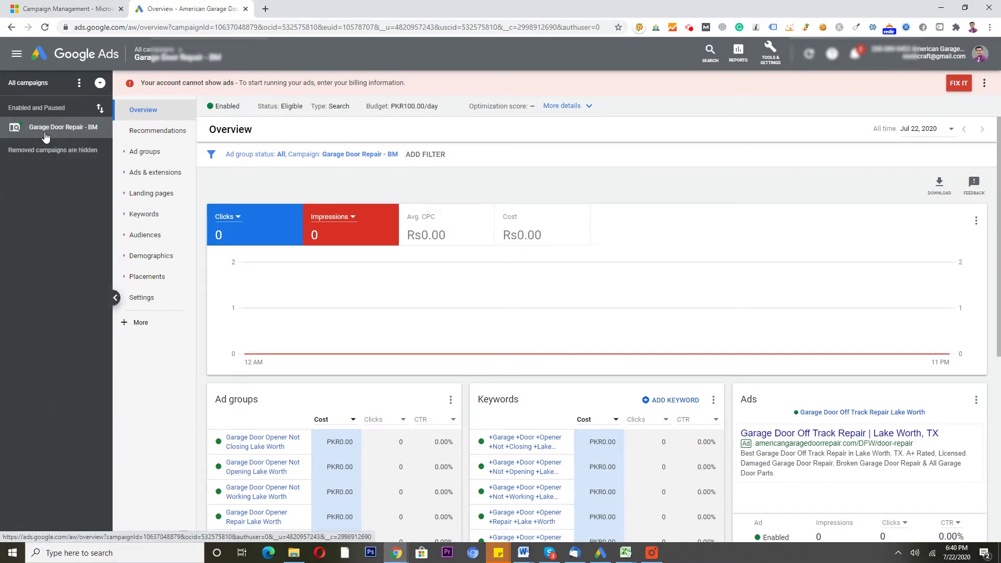
- Choose Import from Google Ads from Microsoft Advertising's Import Campaigns menu
click(77, 11)
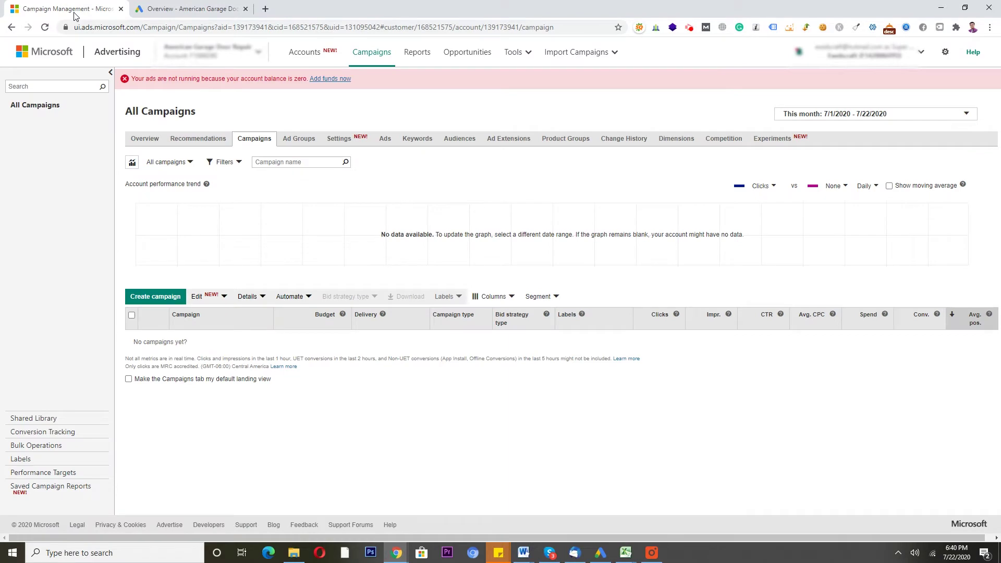
click(585, 59)
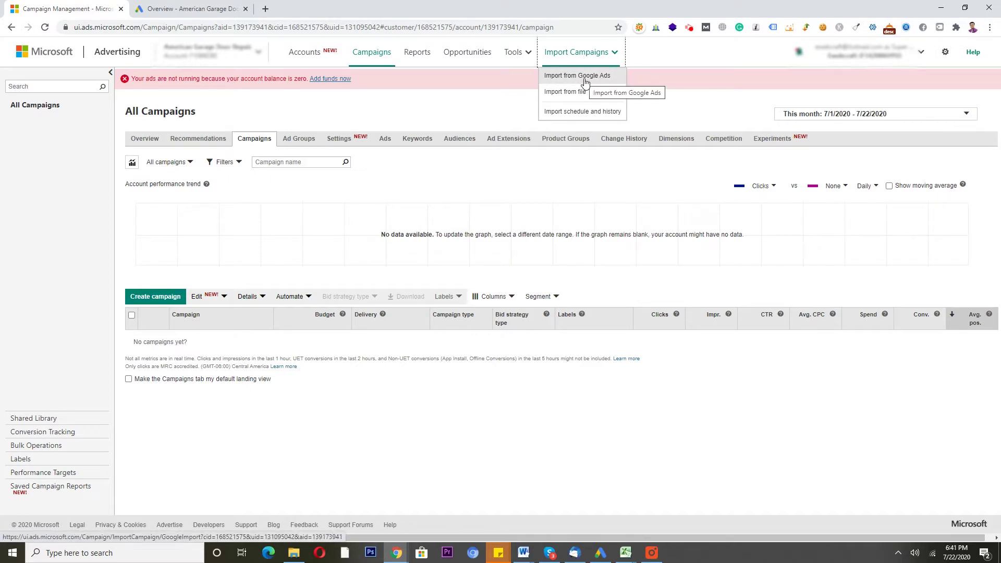
click(584, 75)
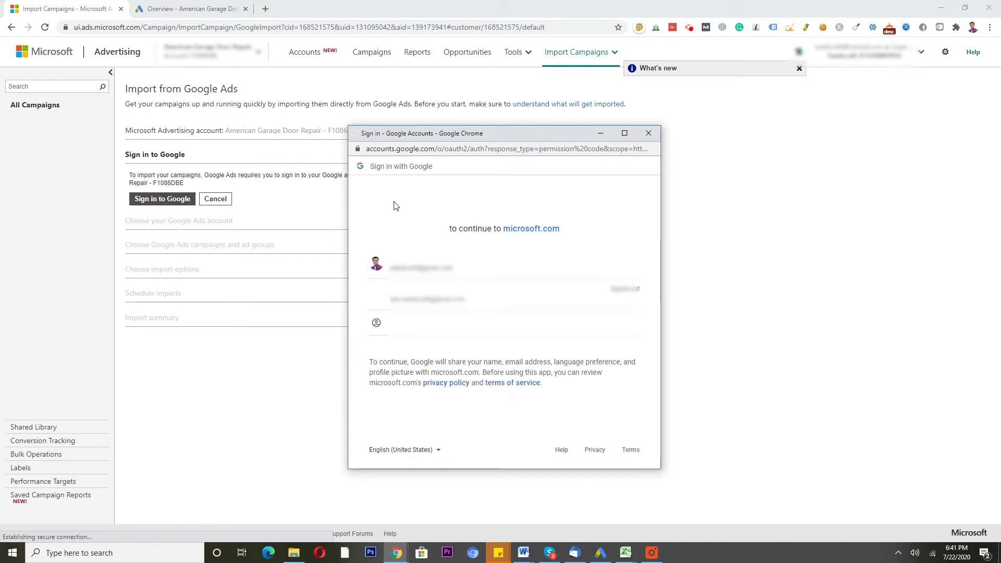
- Sign in with the first Google account and accept the connection consent
click(406, 264)
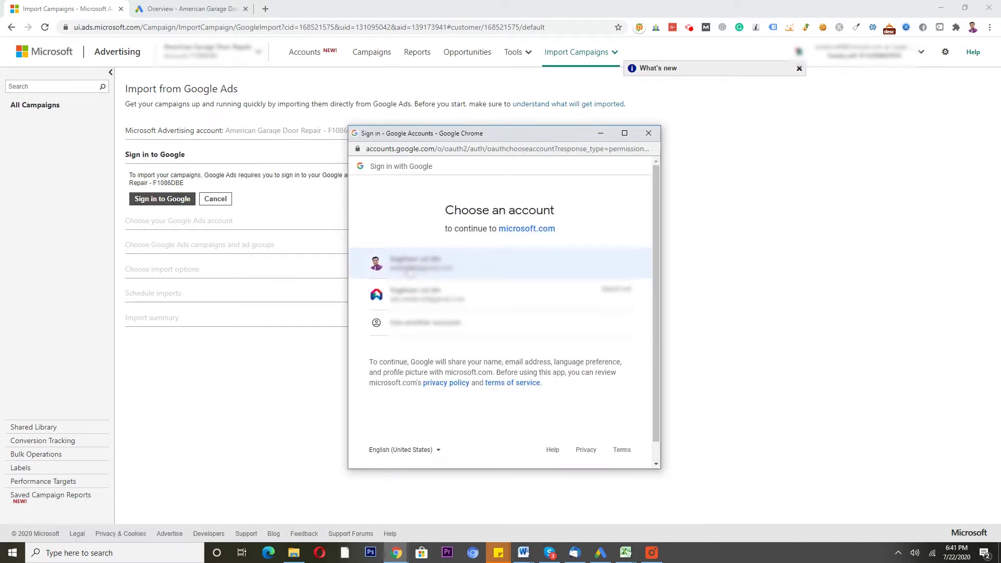
click(408, 267)
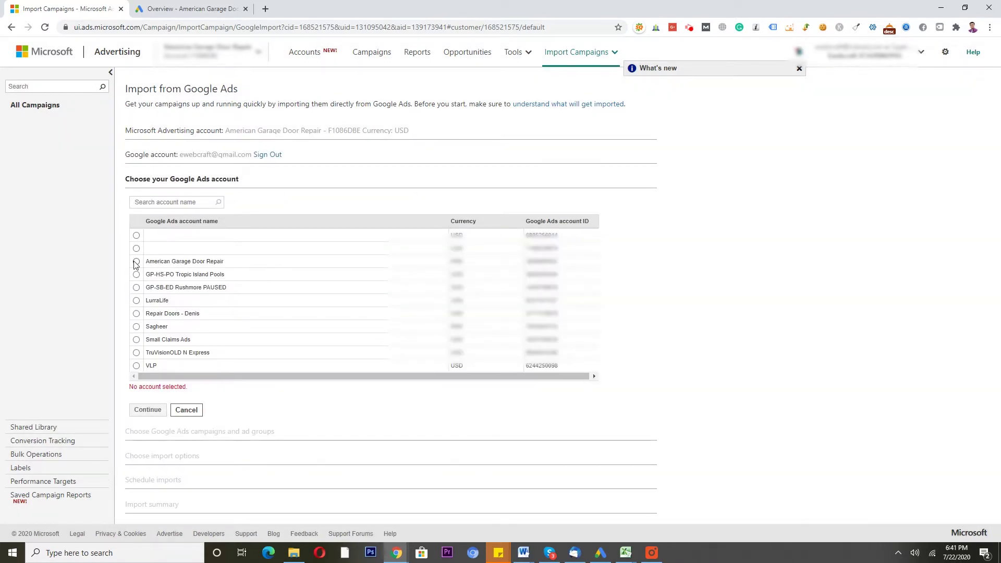
- Select the American Garage Door Repair account with currency conversion and continue
click(136, 263)
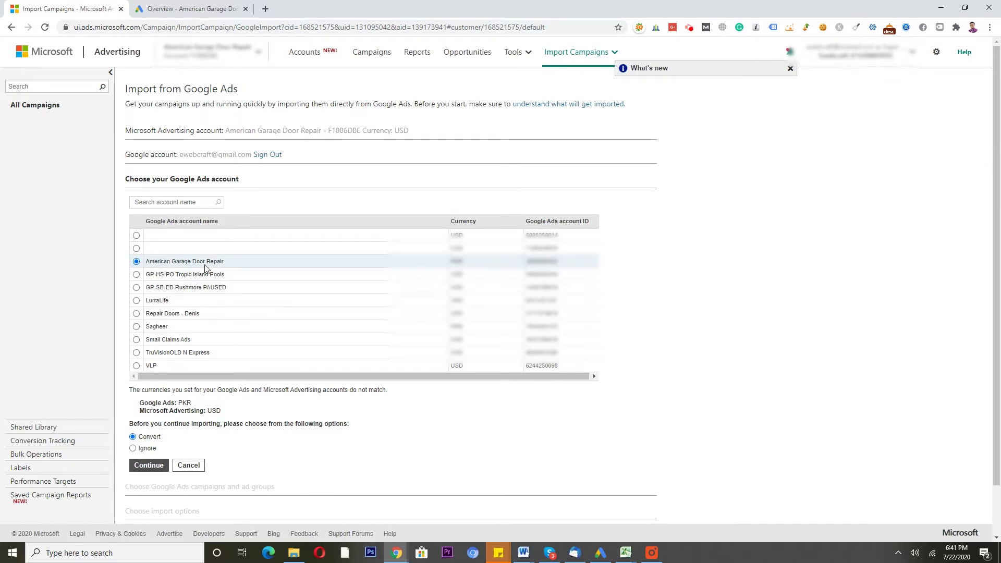
click(147, 467)
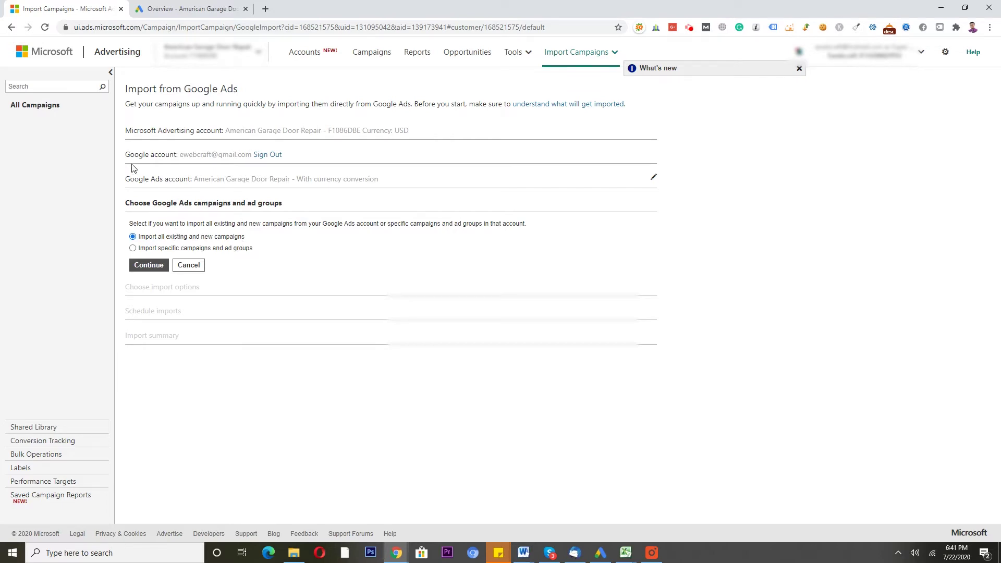
- Set import scope to specific campaigns and check Garage Door Repair - BM with all ad groups
click(172, 10)
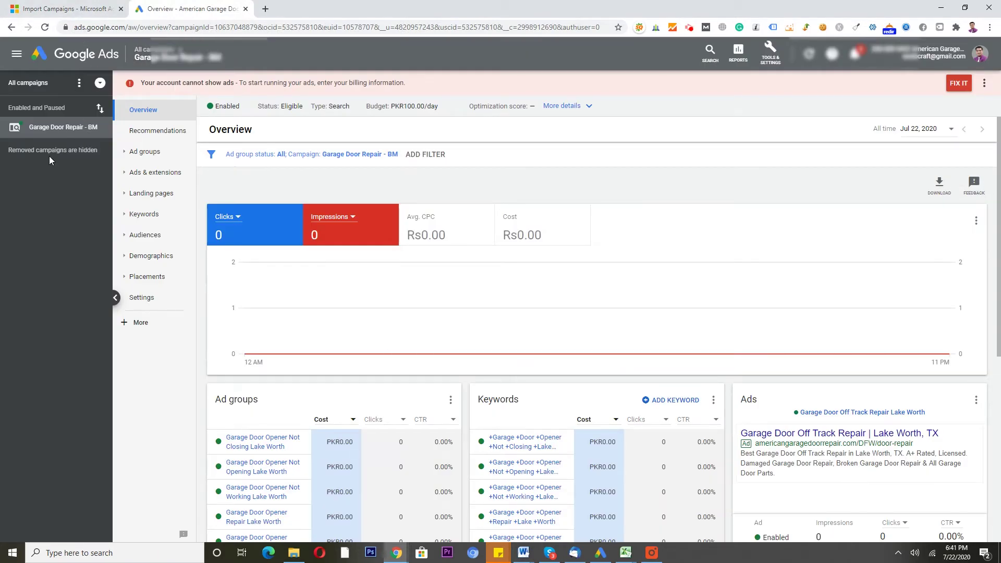
click(67, 9)
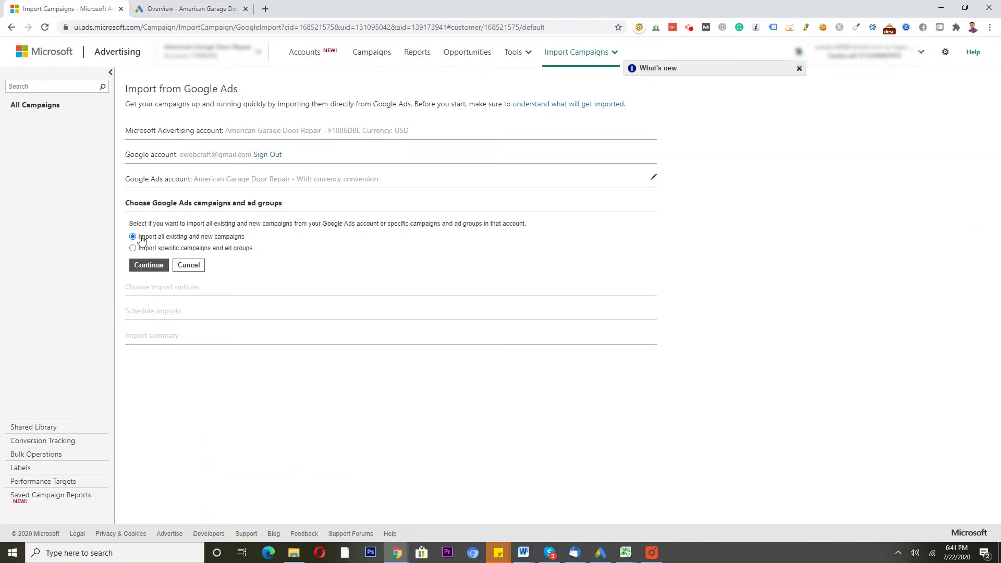
click(133, 248)
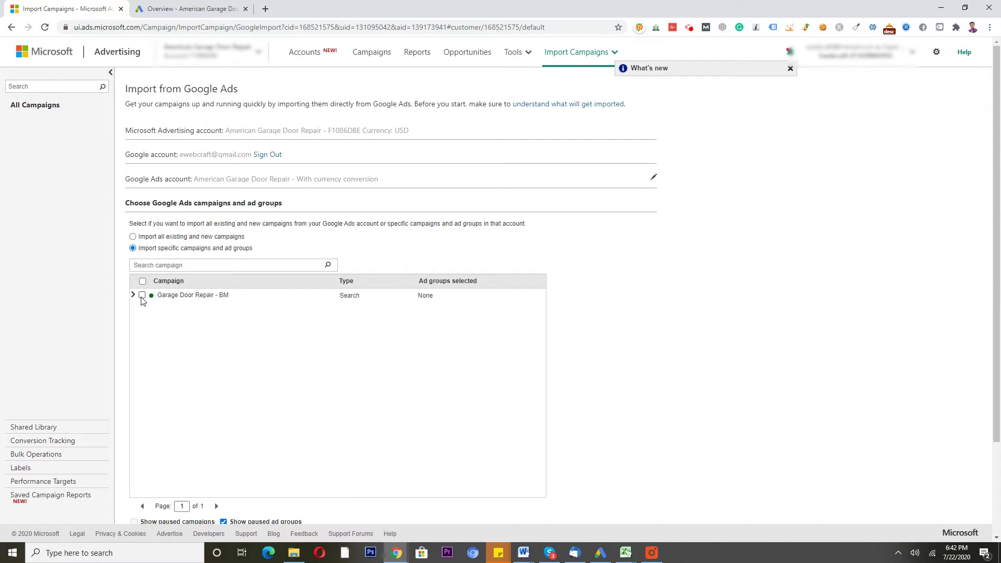
click(134, 296)
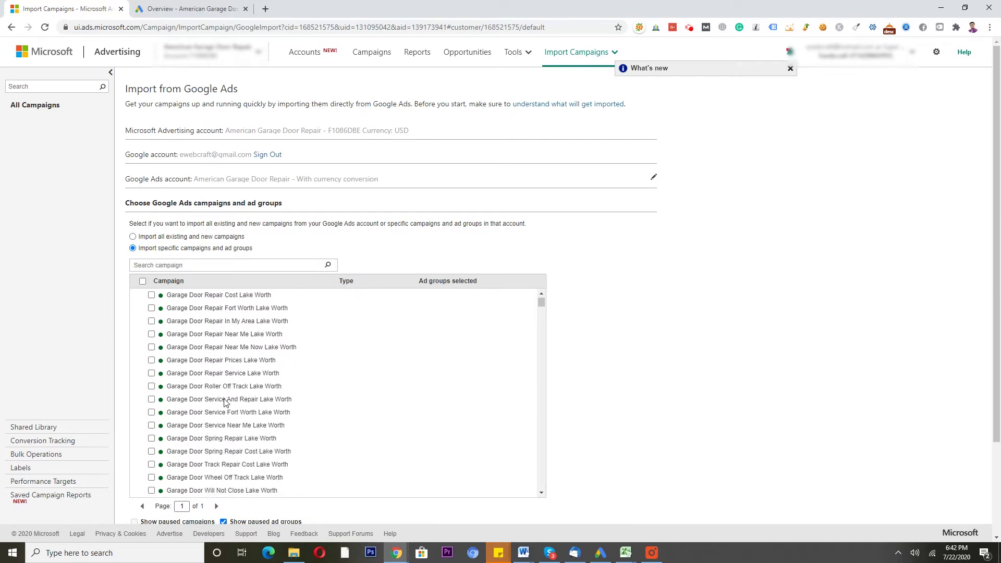
scroll(225, 402, down, 2)
scroll(222, 401, down, 2)
scroll(215, 400, down, 2)
scroll(211, 396, down, 2)
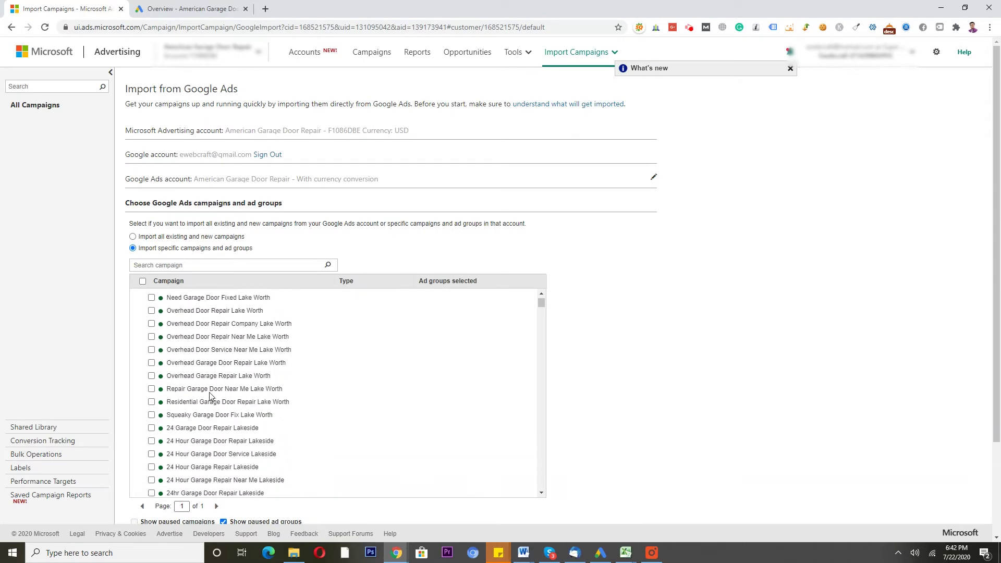
scroll(210, 397, up, 5)
scroll(208, 381, up, 3)
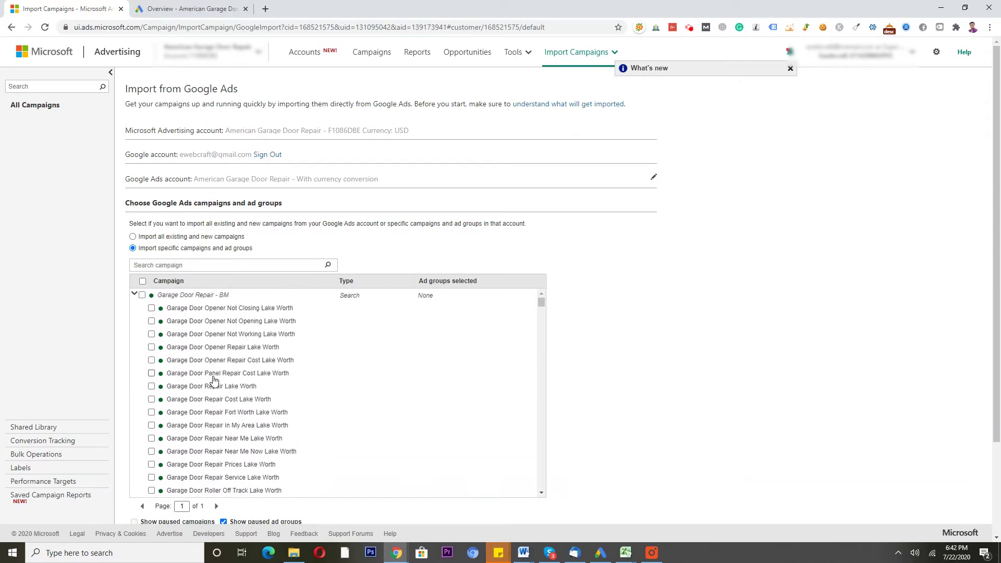
click(141, 295)
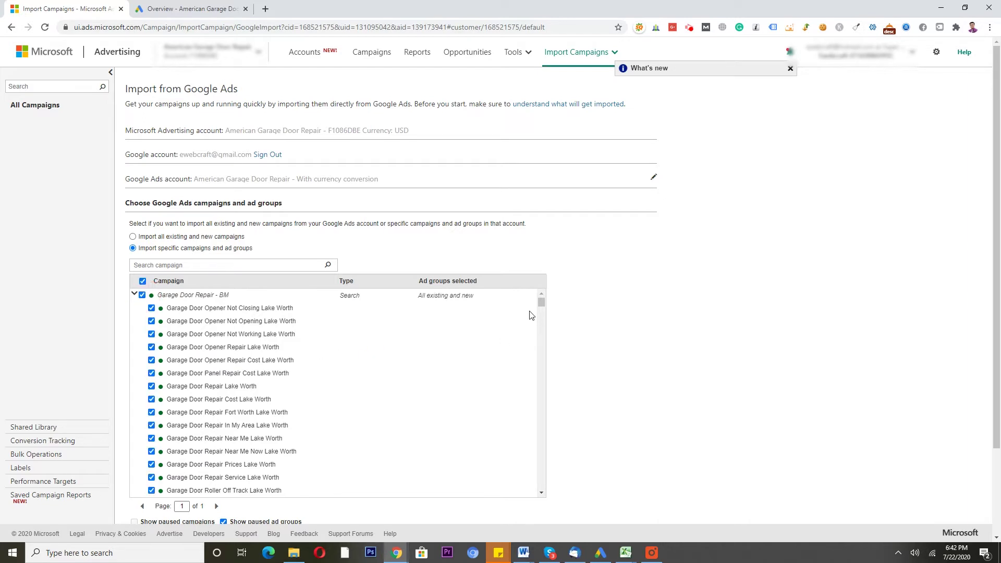
click(134, 294)
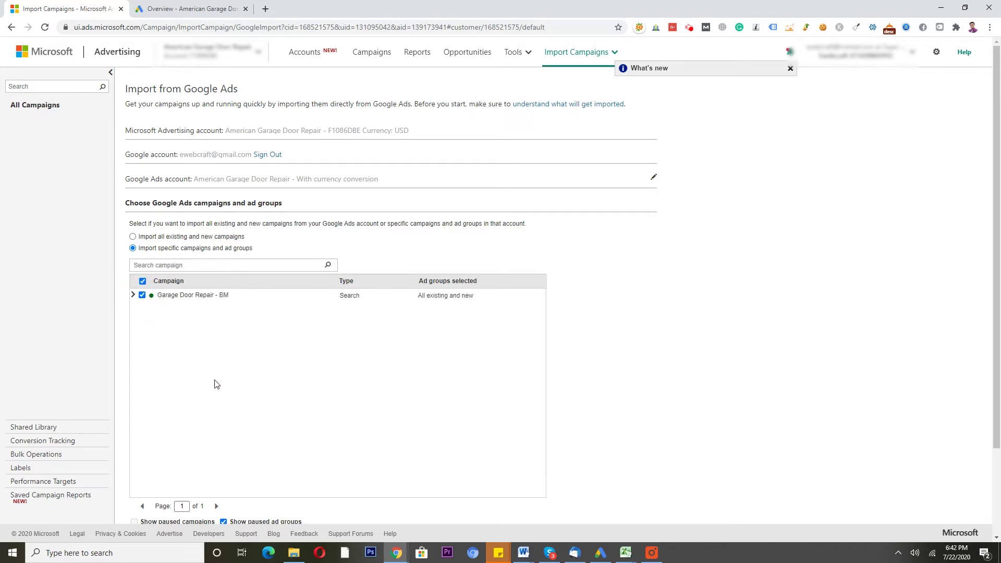
scroll(711, 382, down, 1)
scroll(677, 380, down, 1)
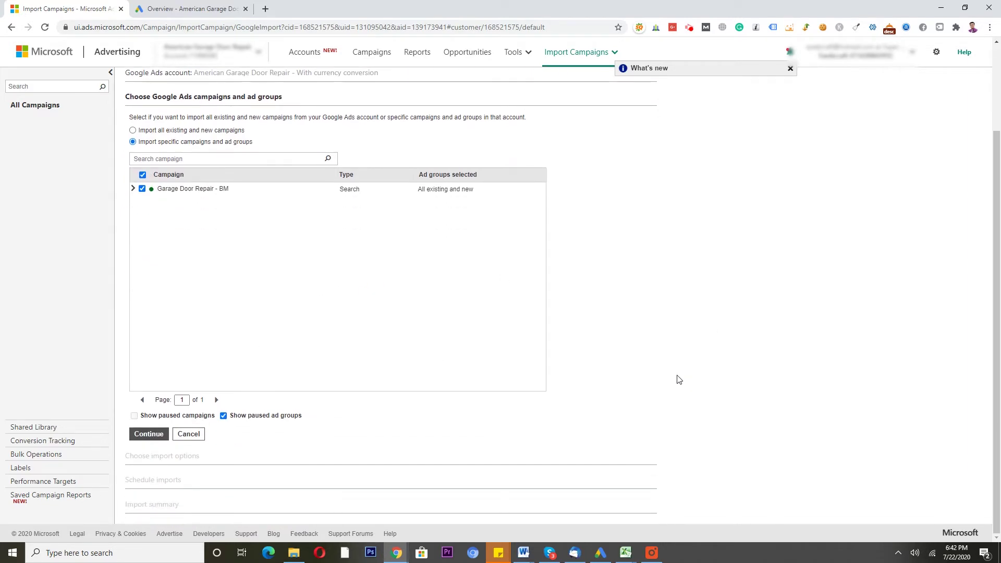
- Confirm the campaign selection and accept the default new, existing, bids and budgets options
click(148, 437)
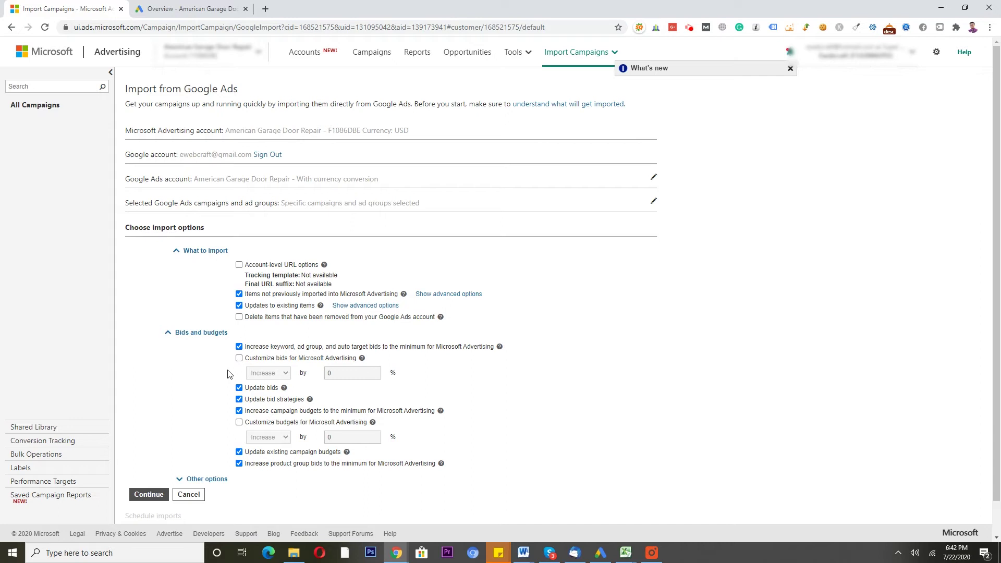
click(148, 494)
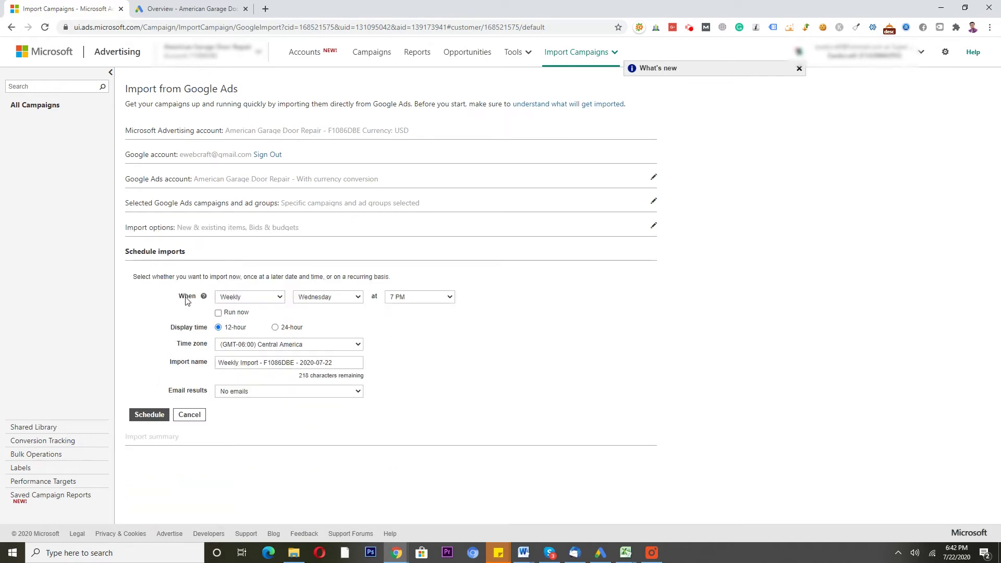
- Change the import timing from Weekly to Now
click(232, 301)
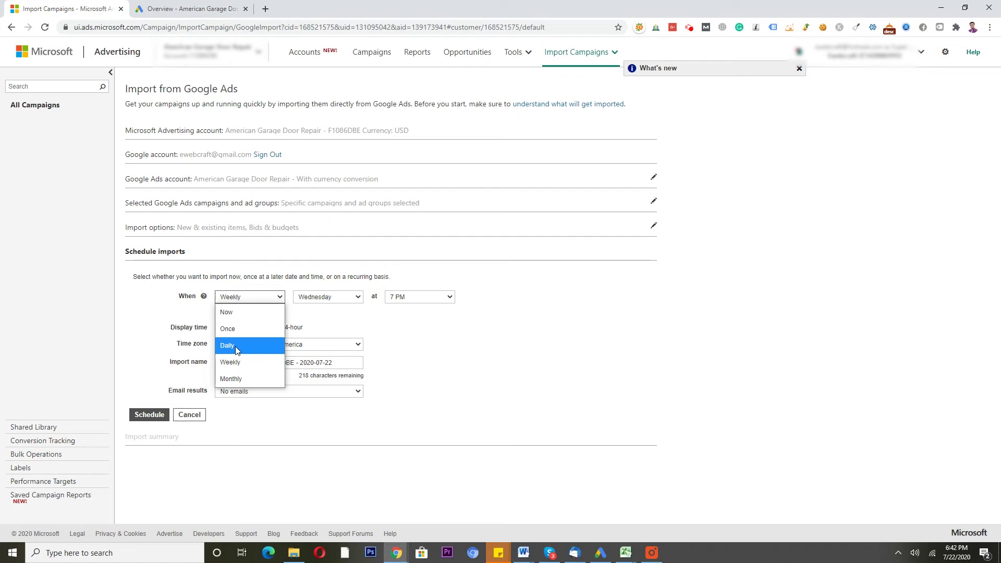
click(188, 9)
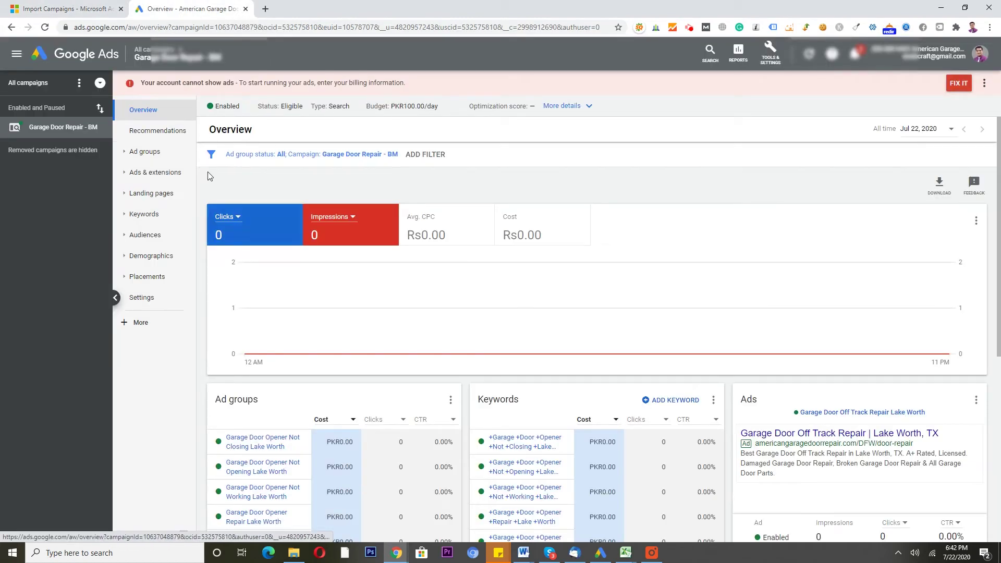
click(86, 8)
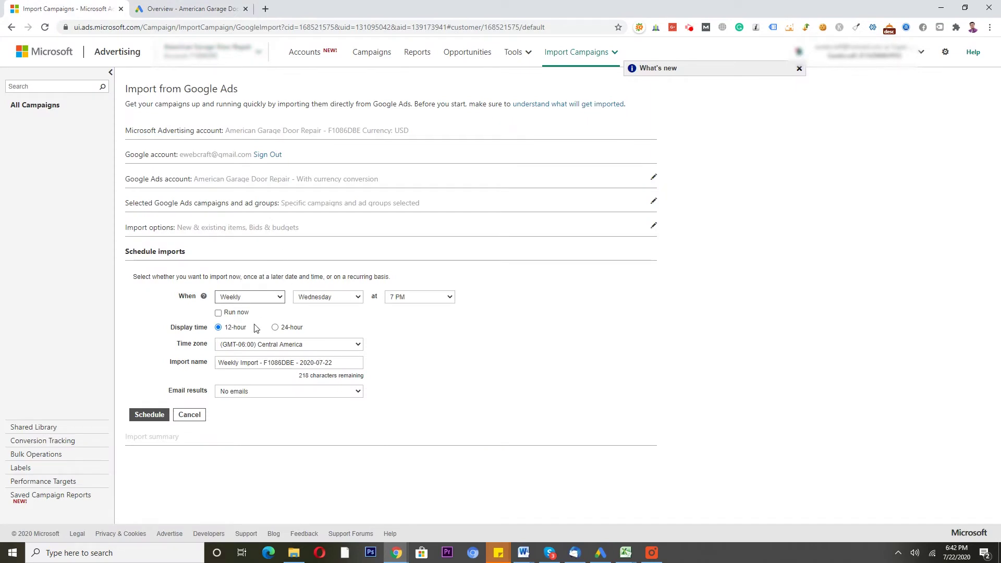
click(248, 297)
click(239, 306)
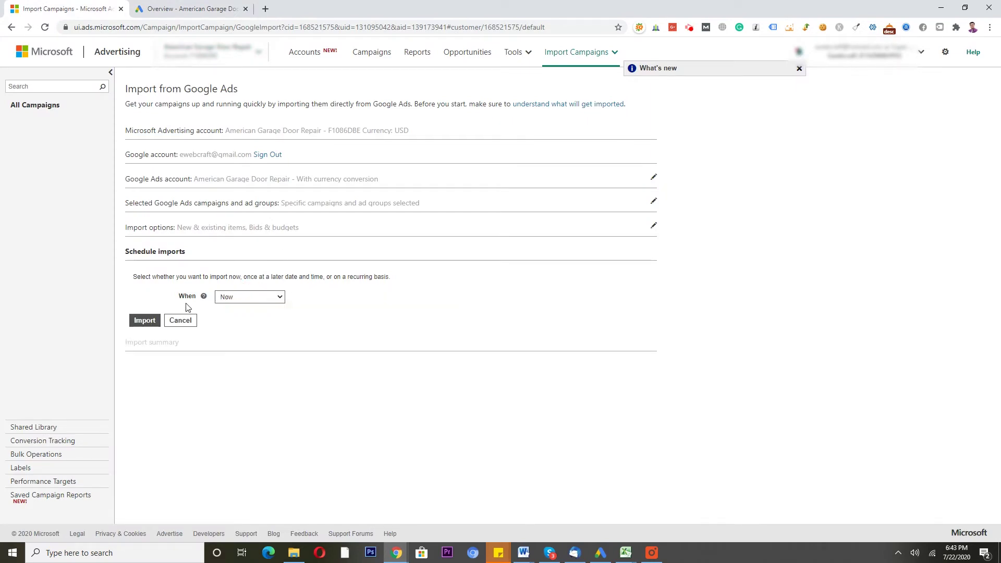
- Launch the Garage Door Repair - BM import and let it run to completion
click(145, 321)
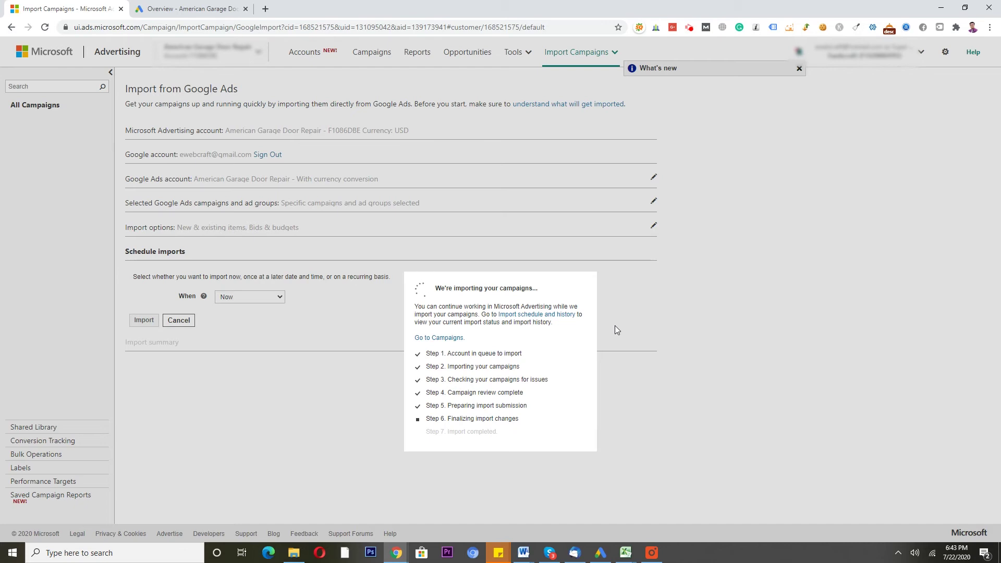
- Load ppcpro.io in a new tab, then return to the Google Ads overview
click(265, 10)
text(poo)
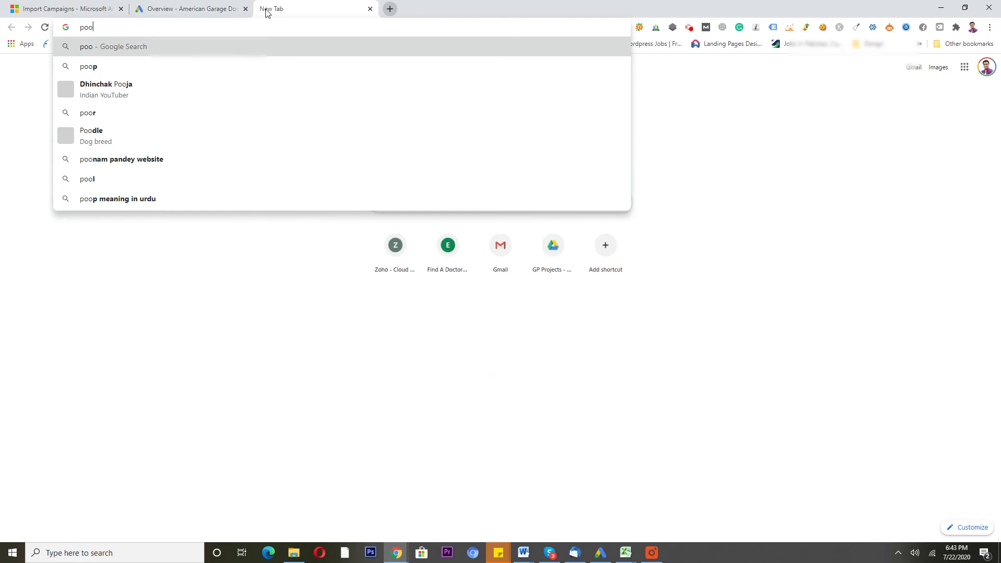
text(pcpro)
key(Return)
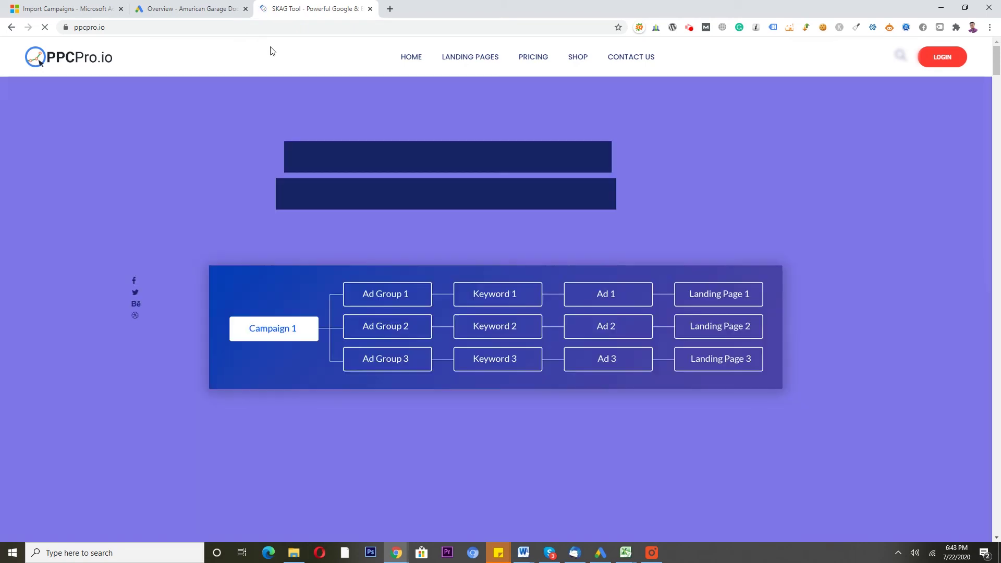
click(149, 9)
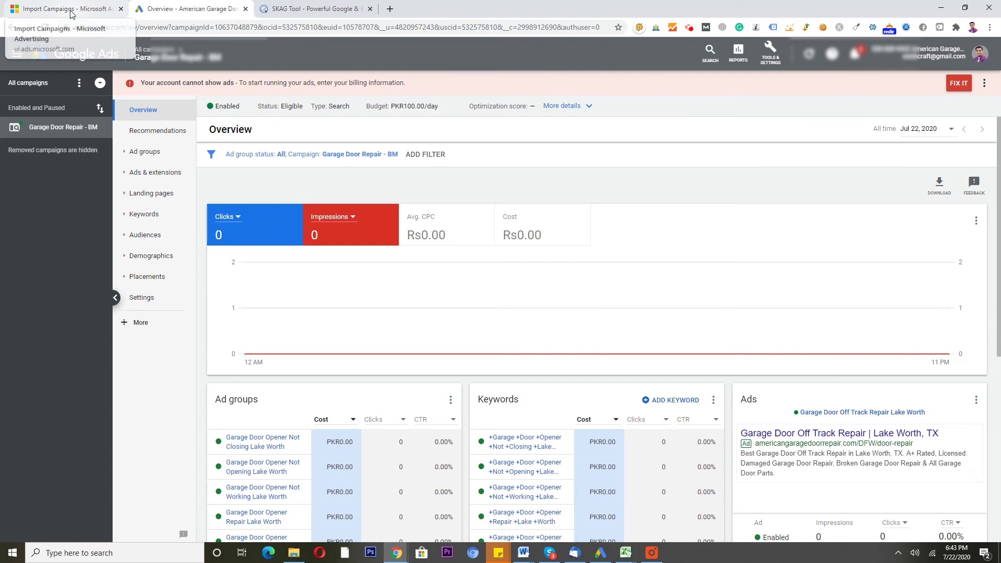
- Check the 1-campaign, 7480-ad-group import summary and list the imported Garage Door Repair - BM campaign
click(72, 13)
scroll(240, 318, down, 2)
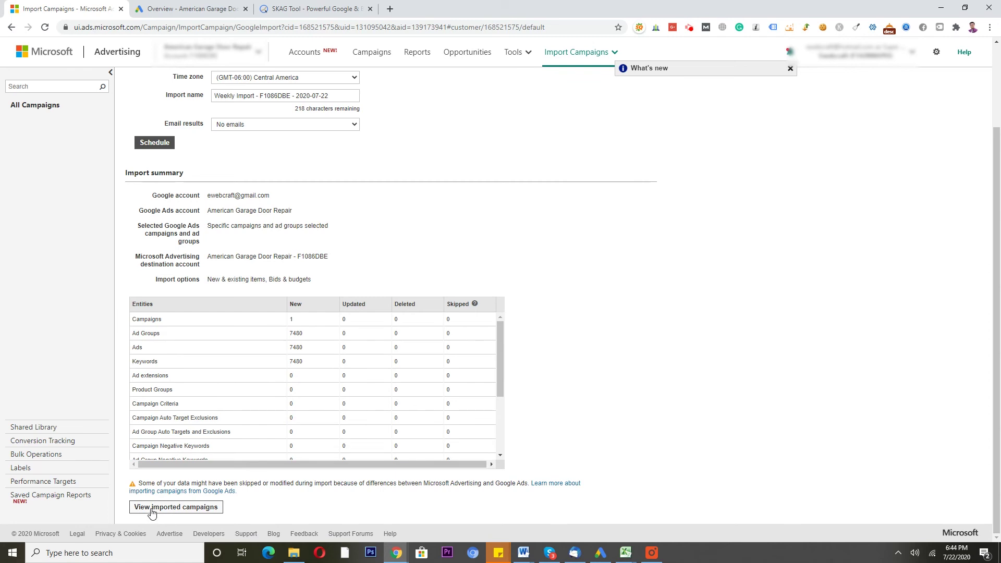
scroll(624, 291, up, 2)
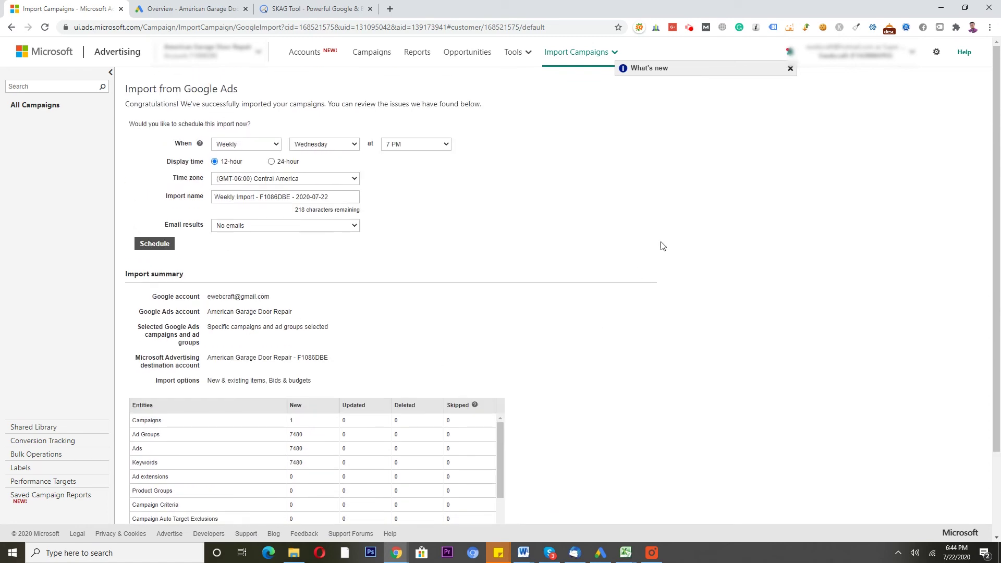
scroll(661, 246, down, 1)
scroll(657, 250, down, 1)
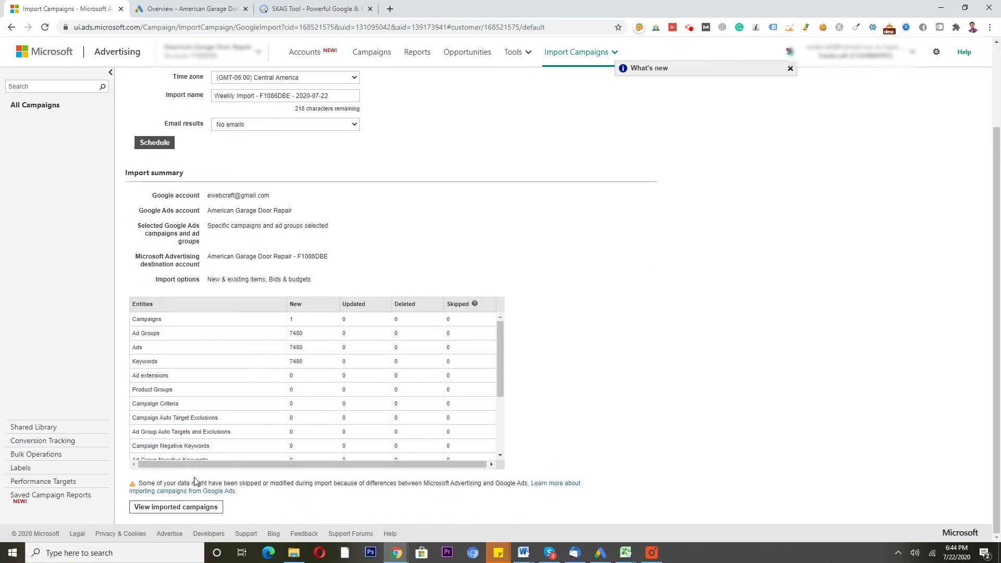
click(186, 507)
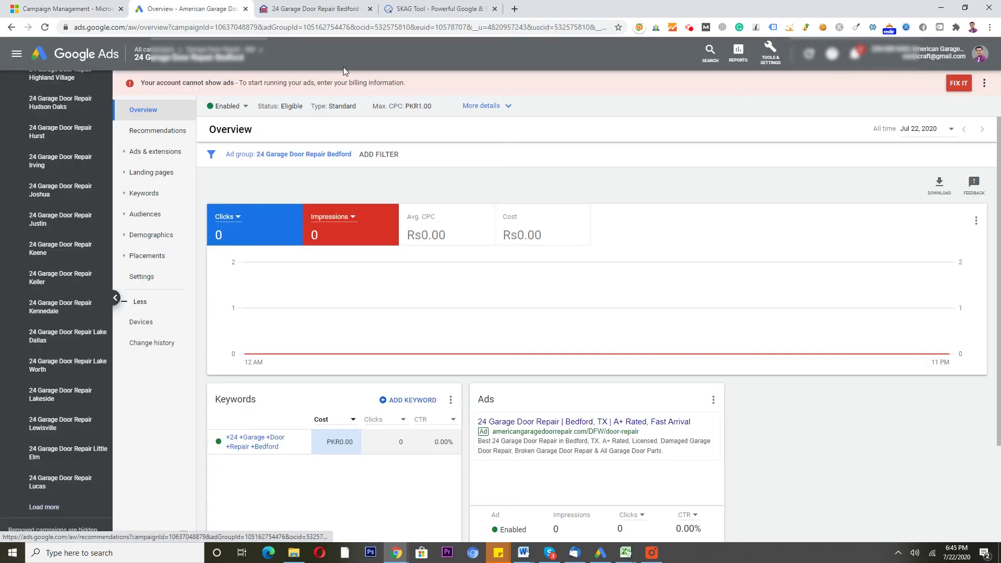
- Glance at the PPCPro.io SKAG tool, then return to the eligible Garage Door Repair - BM campaign
click(417, 11)
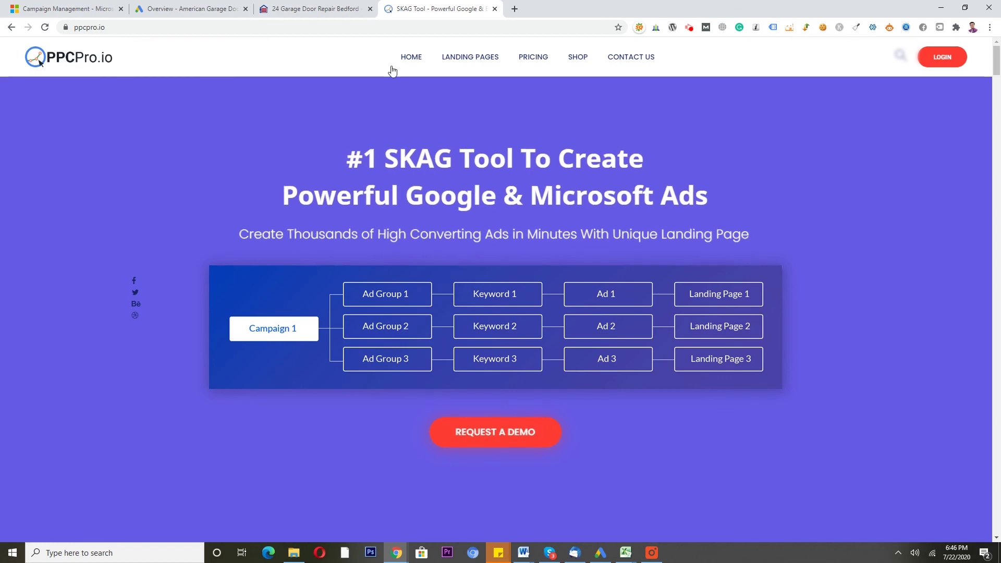
click(71, 10)
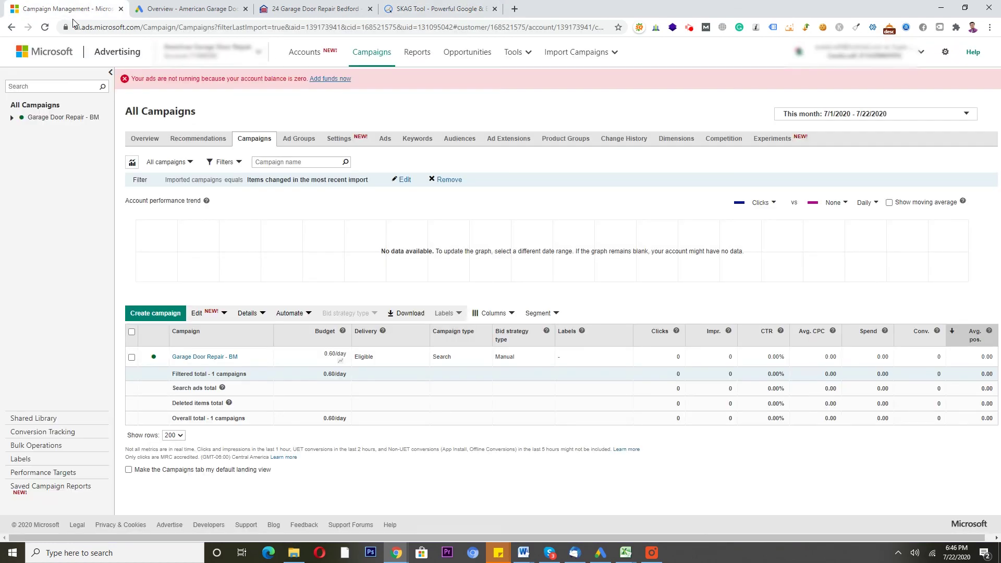